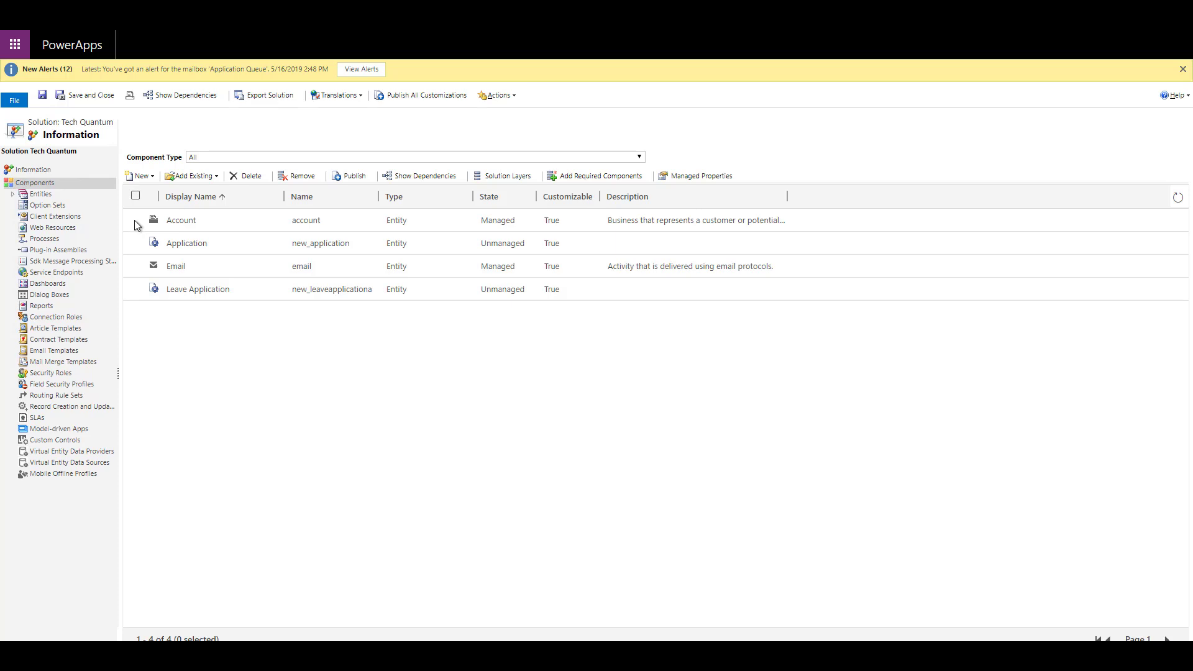
pyautogui.click(188, 225)
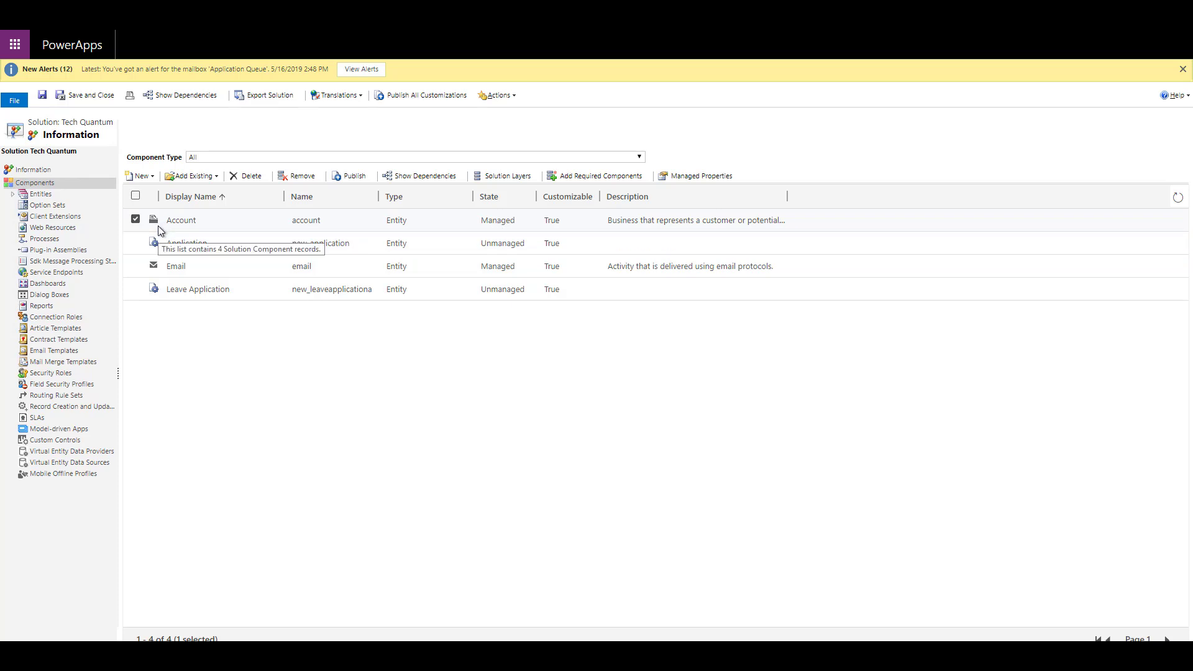
pyautogui.click(249, 175)
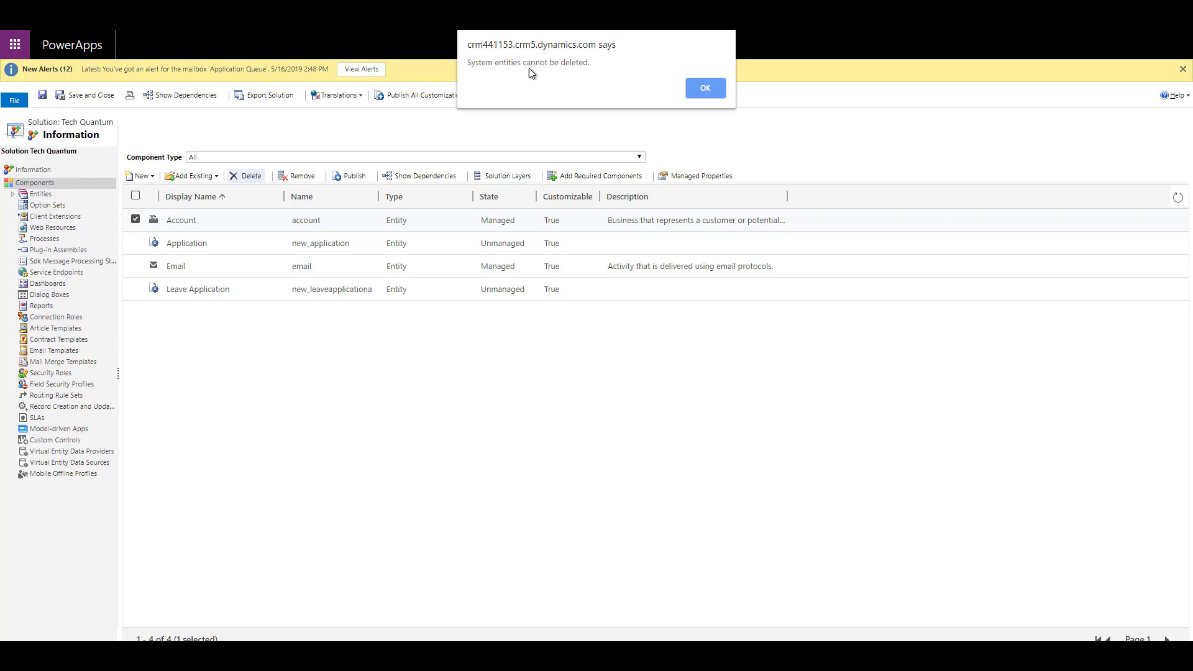
pyautogui.click(704, 88)
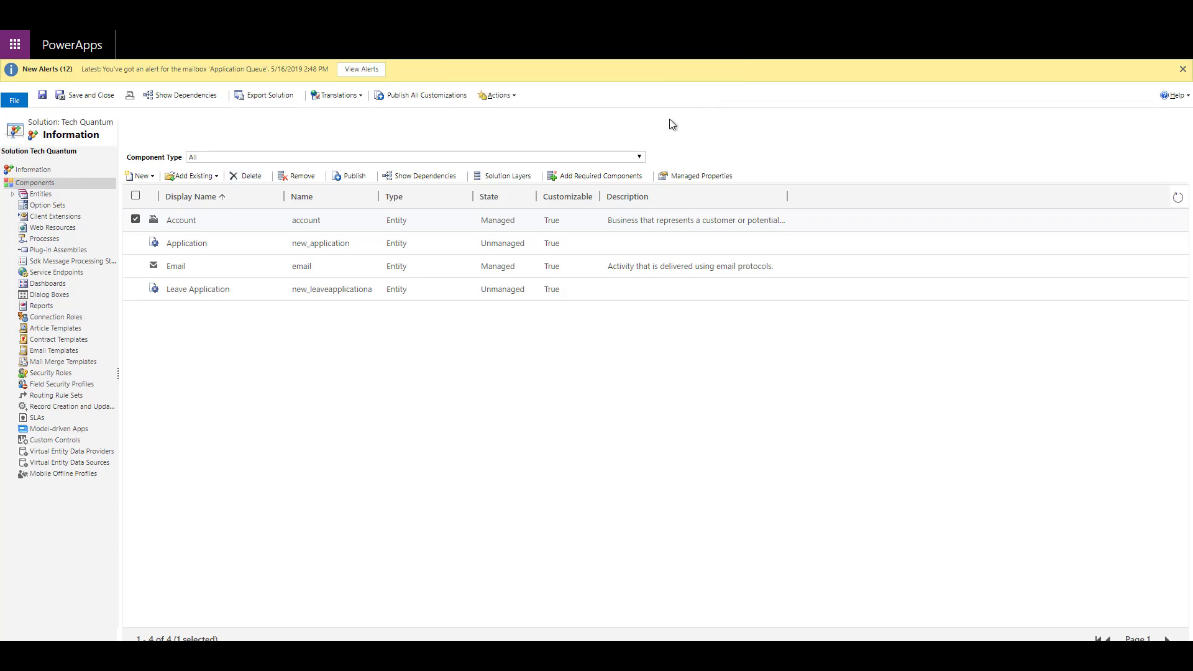
# Adjust the entity checkboxes so Application is the only row checked, with Leave Application cleared
pyautogui.click(209, 248)
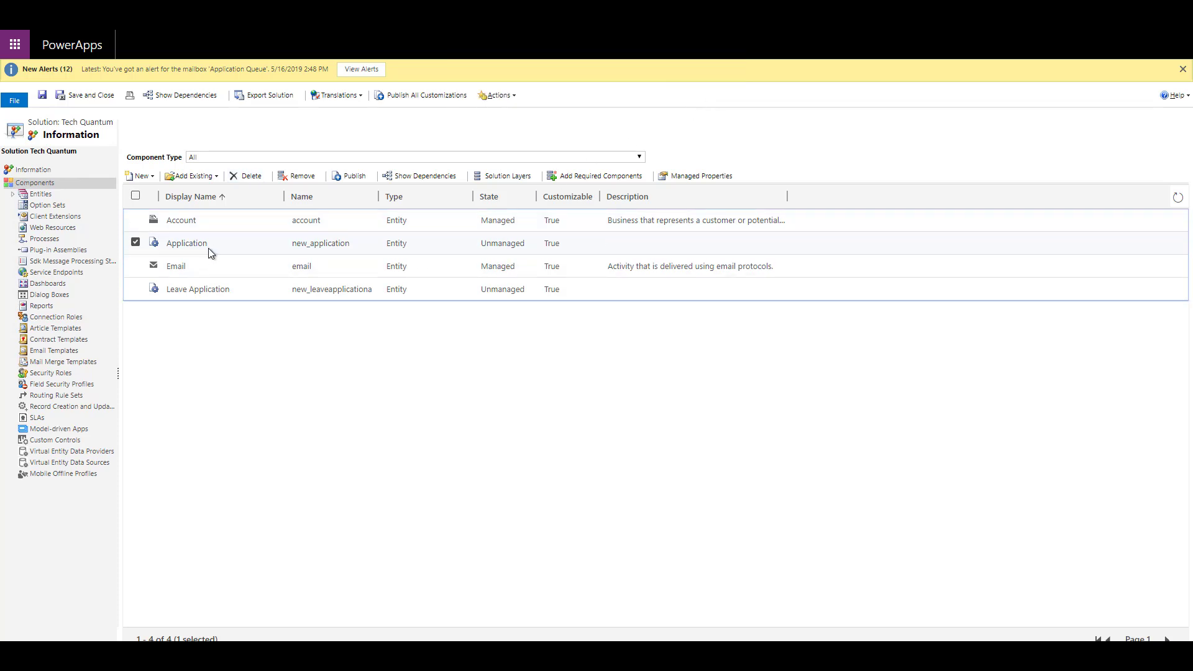
pyautogui.click(190, 293)
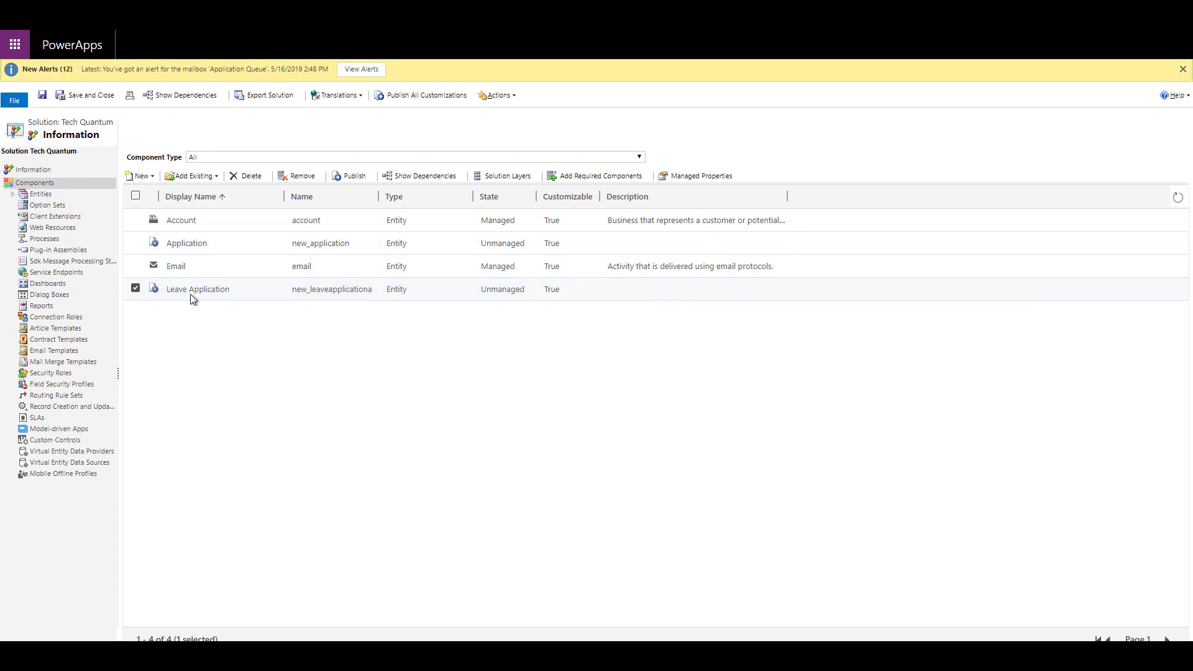
pyautogui.click(136, 242)
pyautogui.click(135, 242)
pyautogui.click(135, 288)
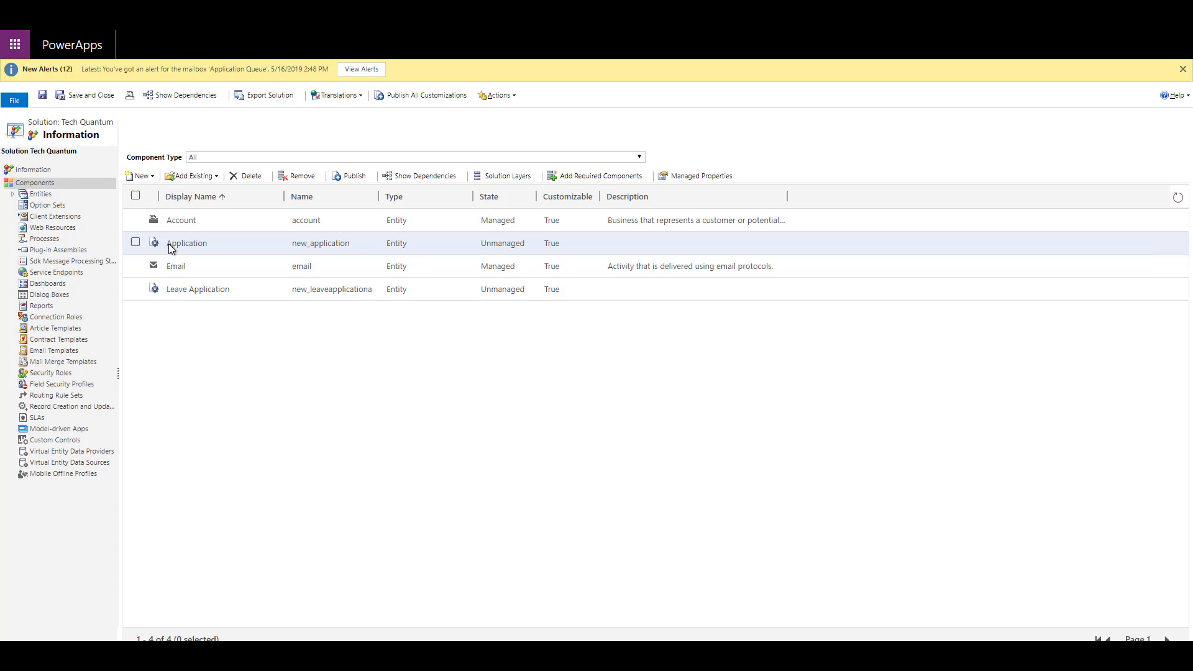
pyautogui.click(136, 242)
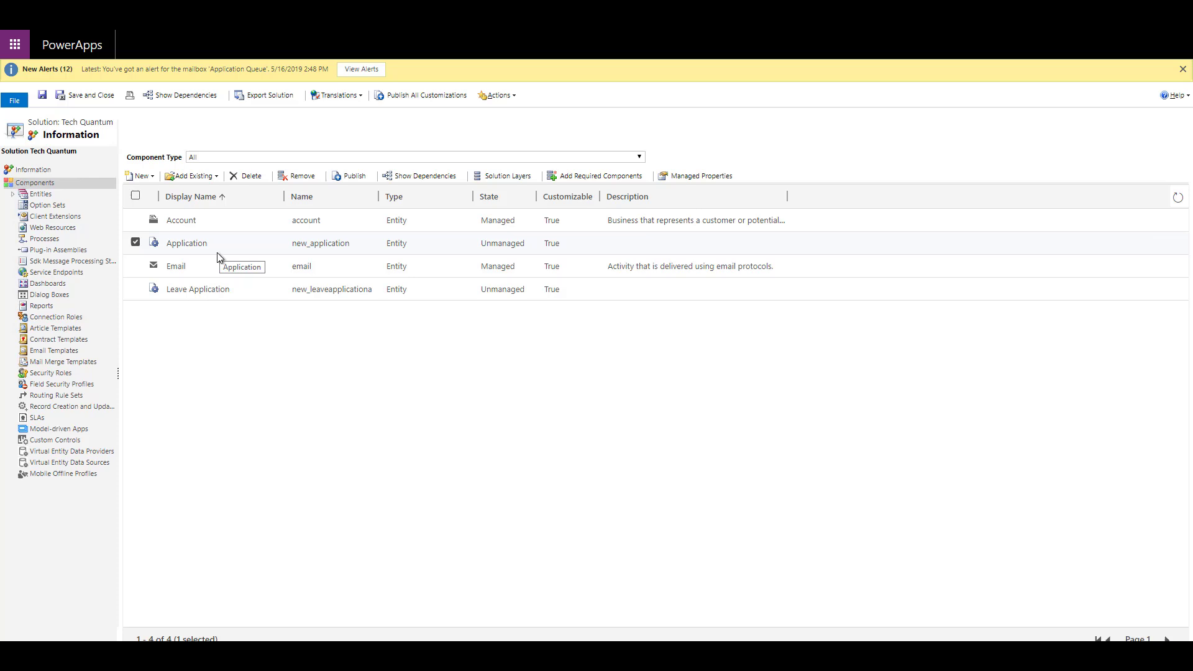
pyautogui.click(249, 178)
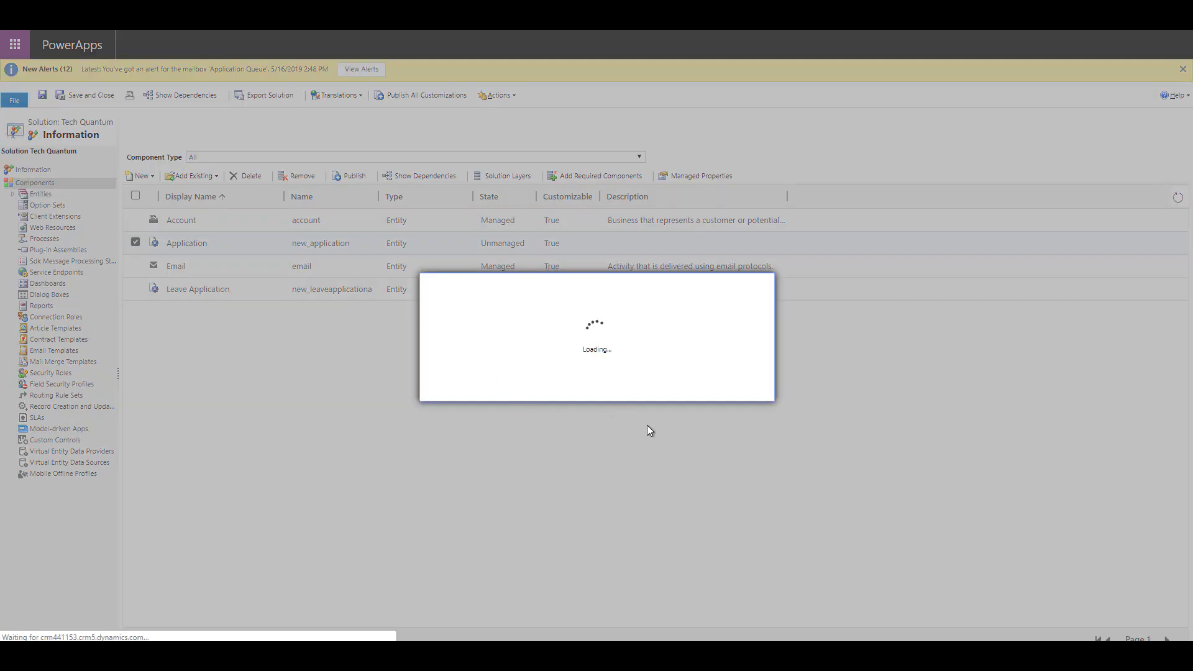
pyautogui.click(680, 390)
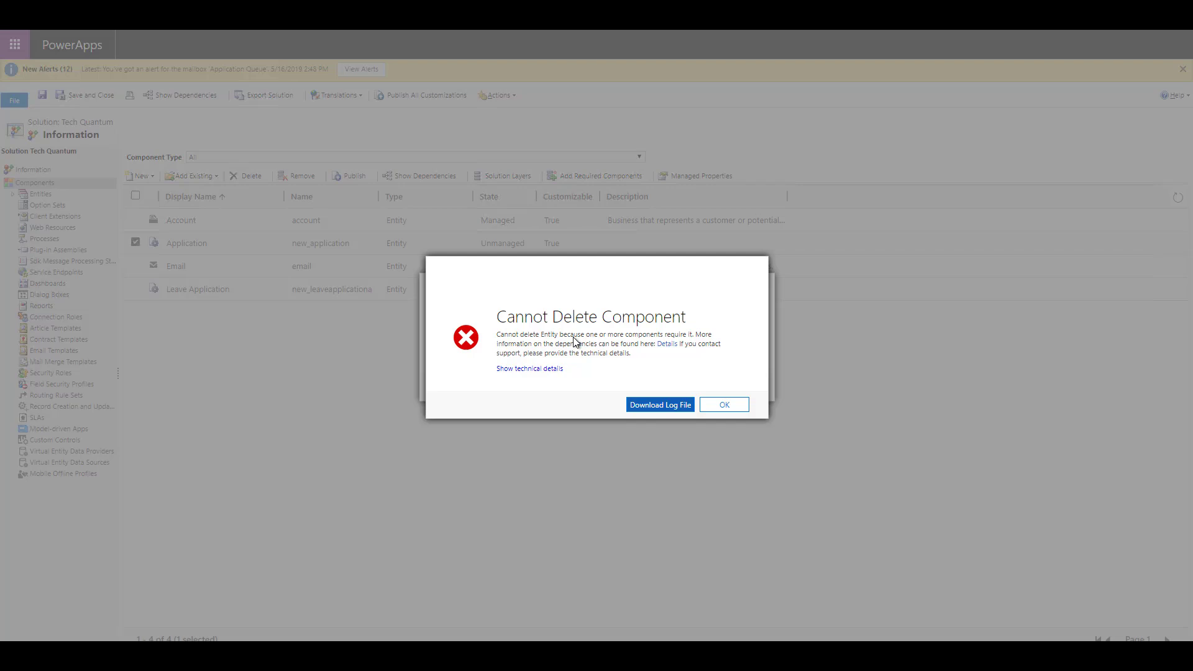
pyautogui.press('Escape')
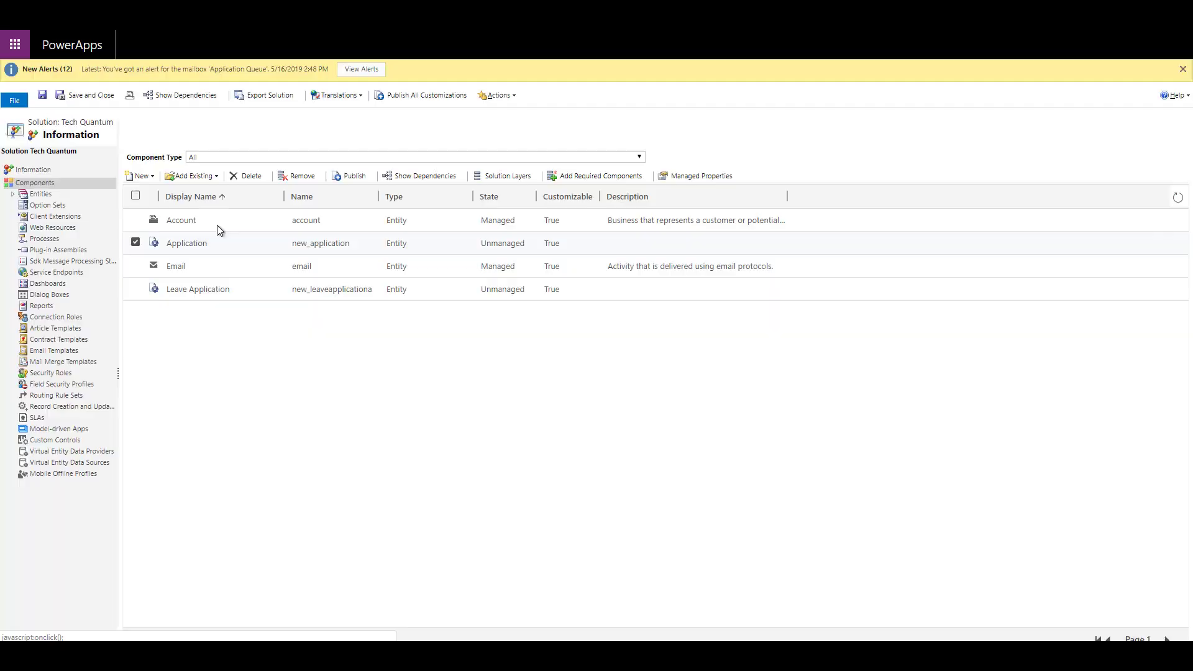
pyautogui.click(413, 177)
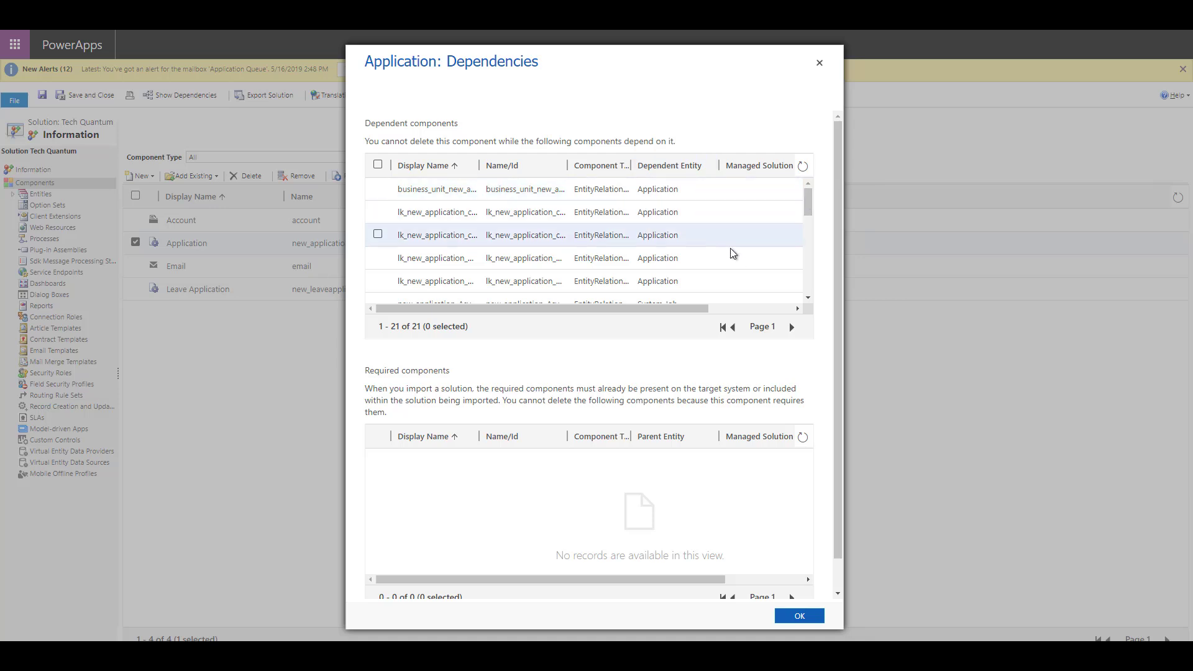
pyautogui.moveTo(811, 196); pyautogui.dragTo(749, 260)
pyautogui.click(380, 227)
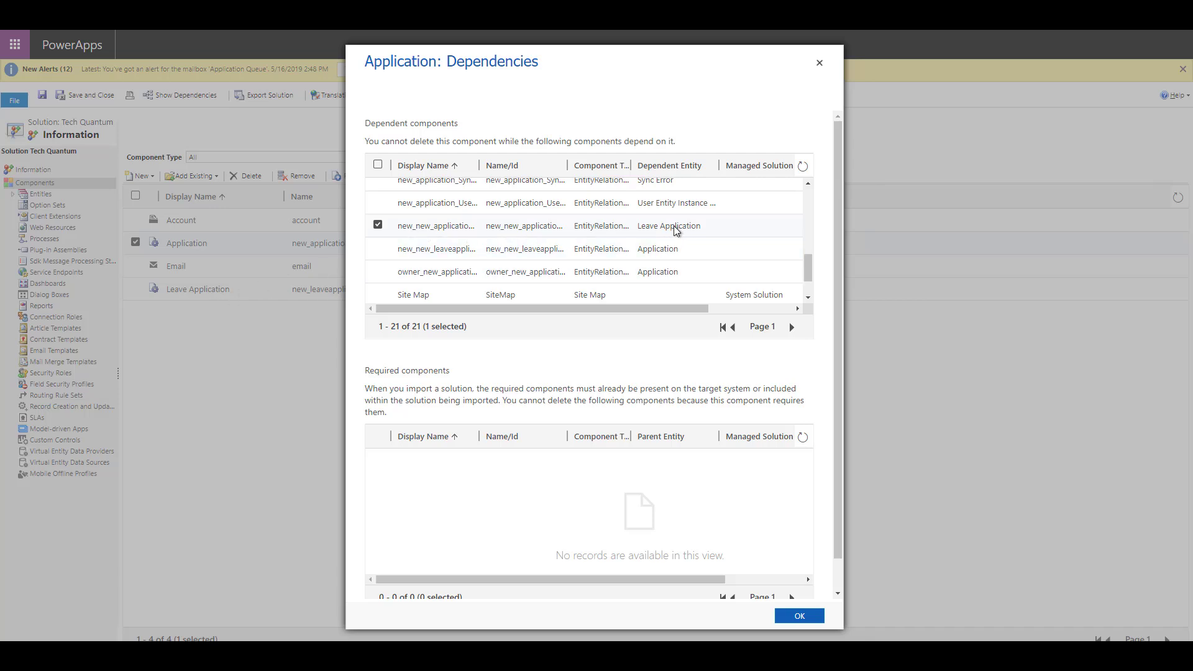
pyautogui.doubleClick(724, 230)
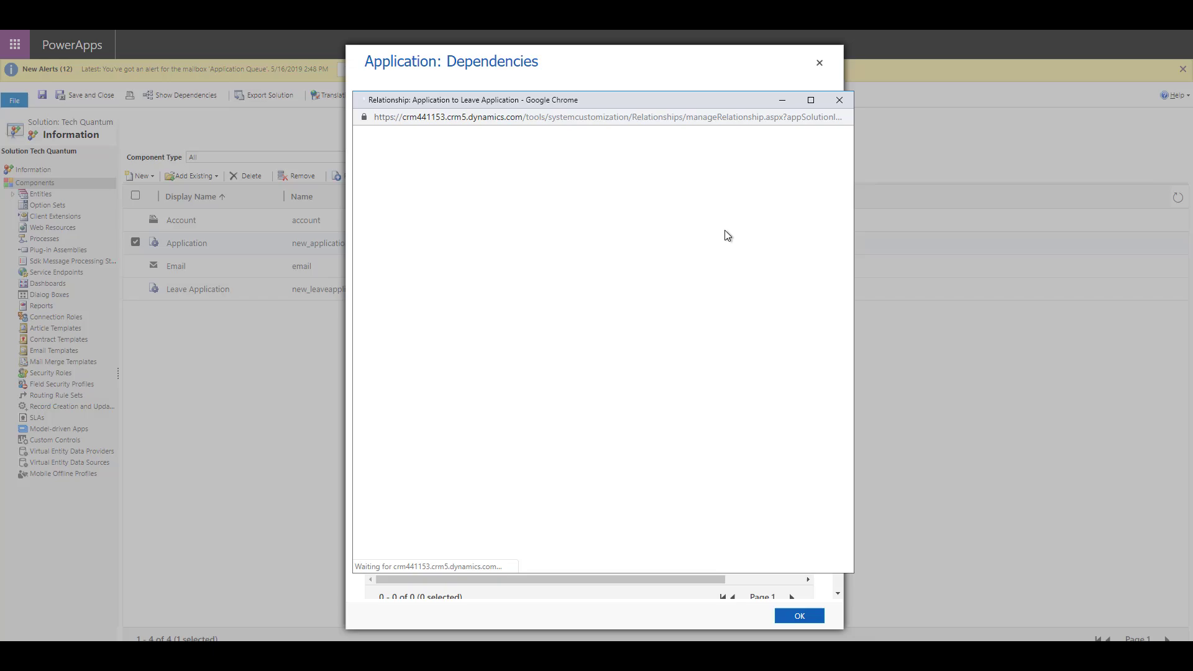
pyautogui.click(811, 100)
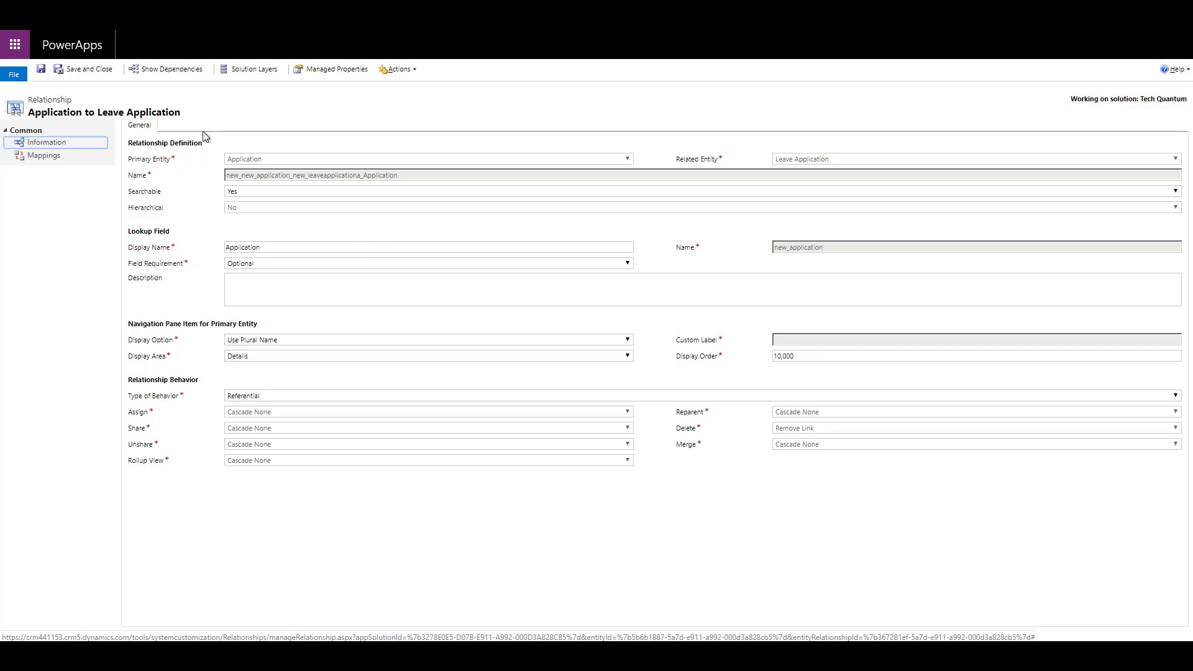
pyautogui.hotkey('alt', 'F4')
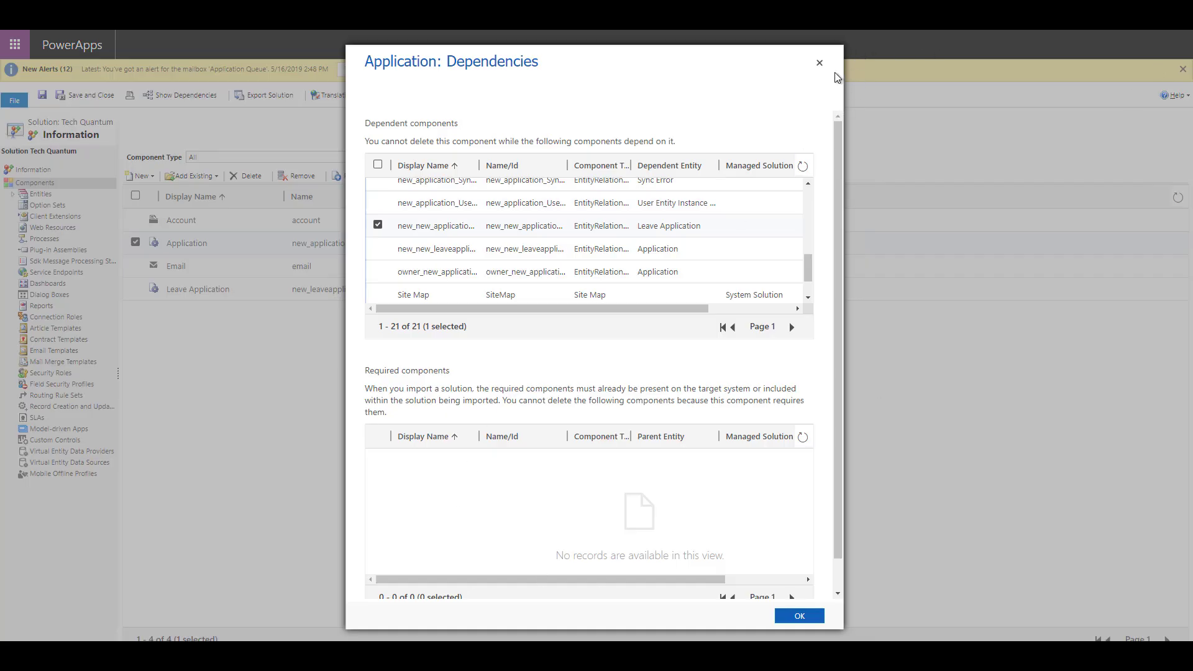
pyautogui.click(820, 65)
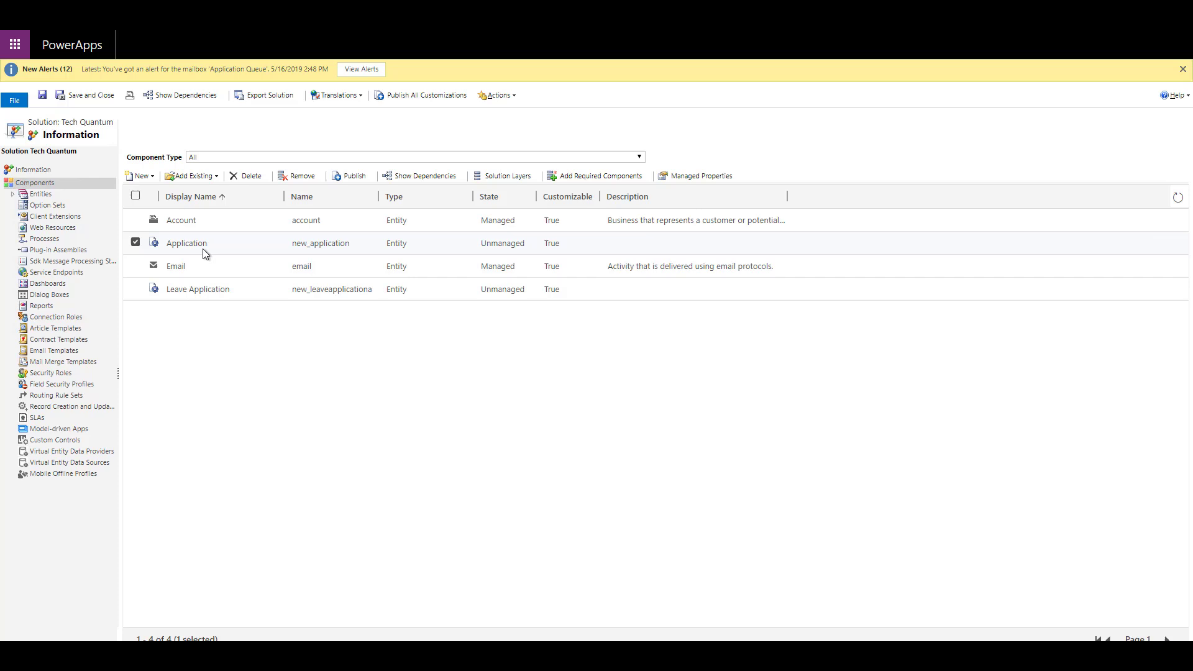
# Delete the Leave Application N:1 relationship under Application, leaving 8 N:1 relationships
pyautogui.click(13, 195)
pyautogui.click(24, 216)
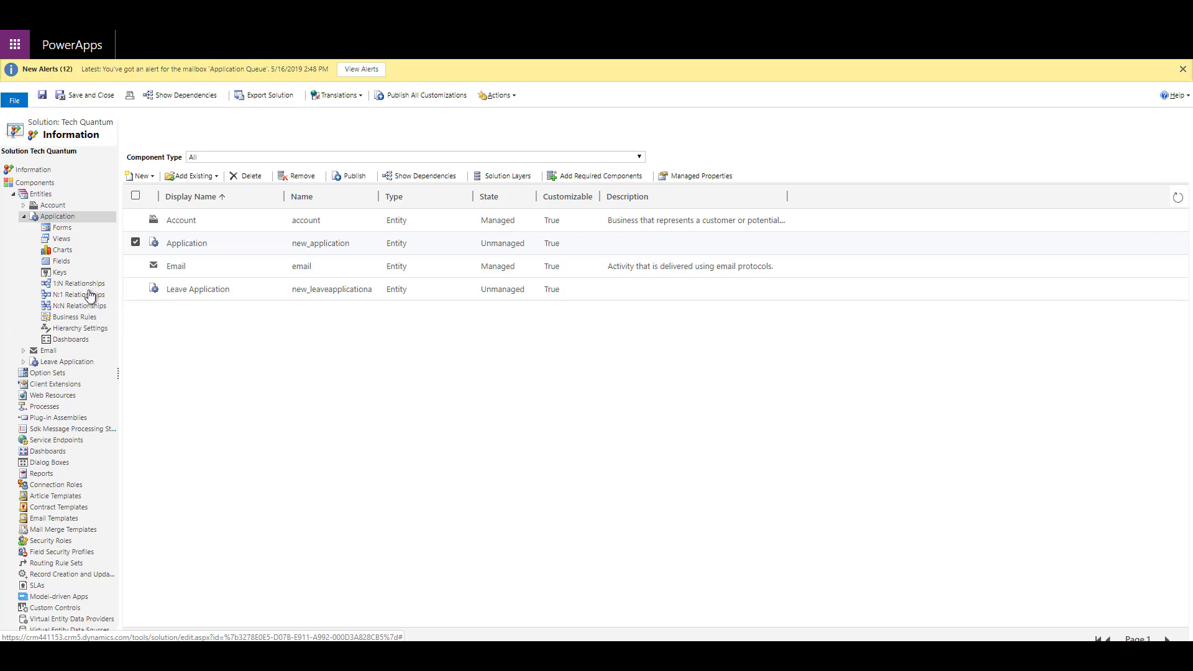
pyautogui.click(89, 297)
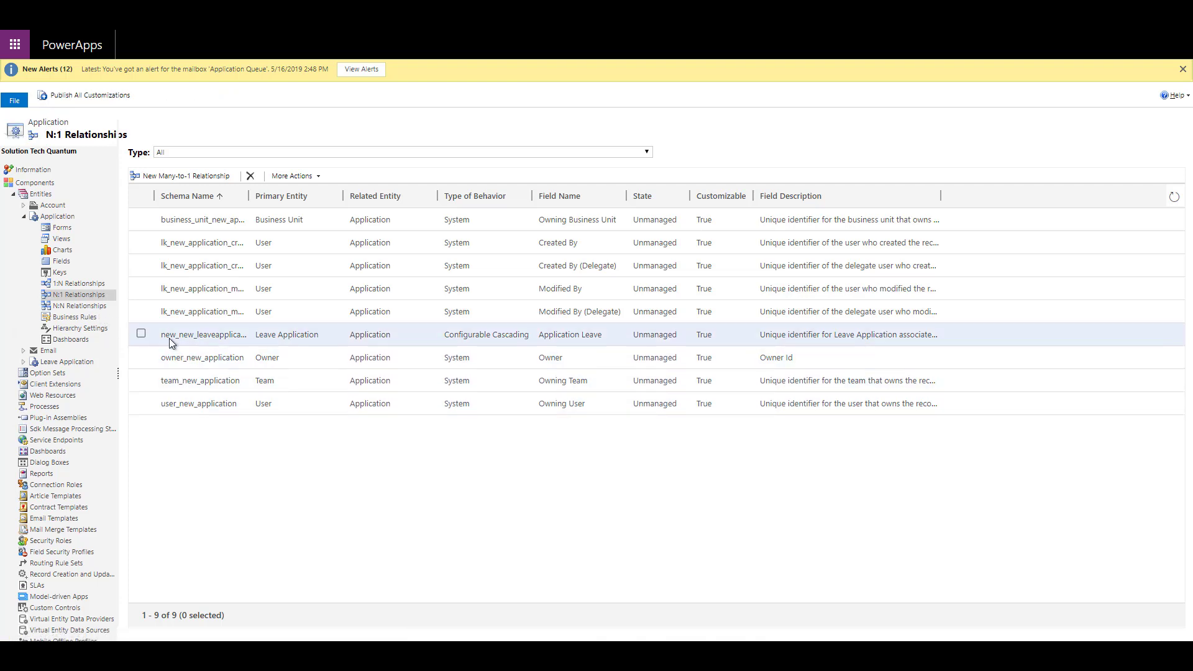
pyautogui.click(142, 335)
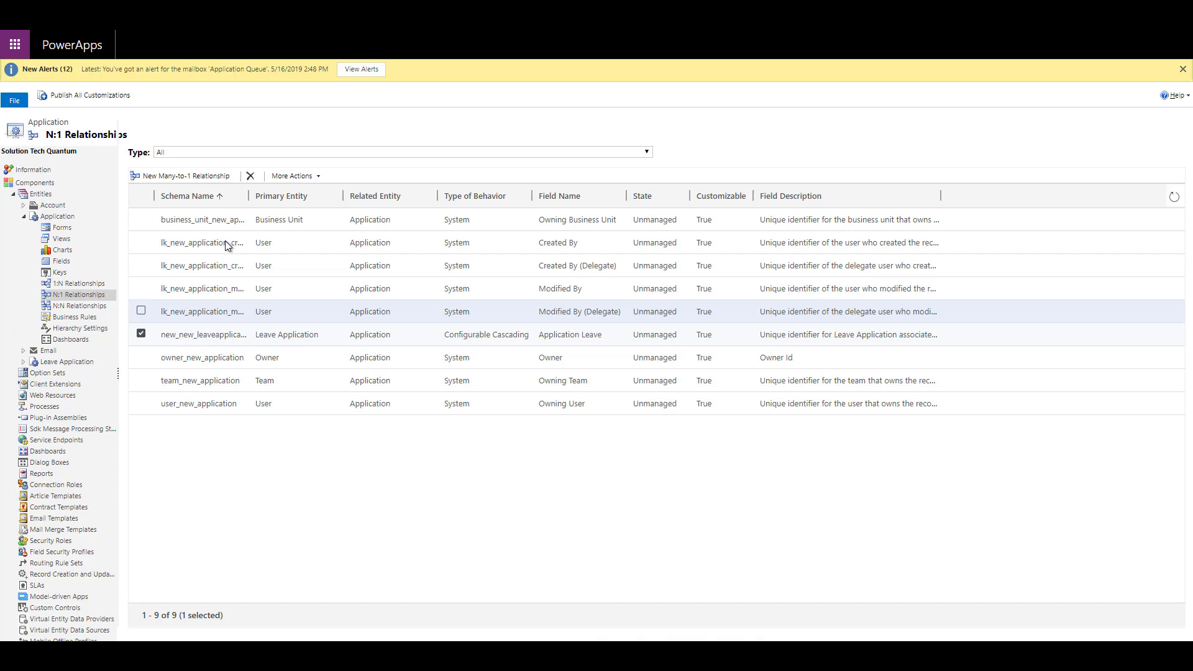
pyautogui.click(250, 176)
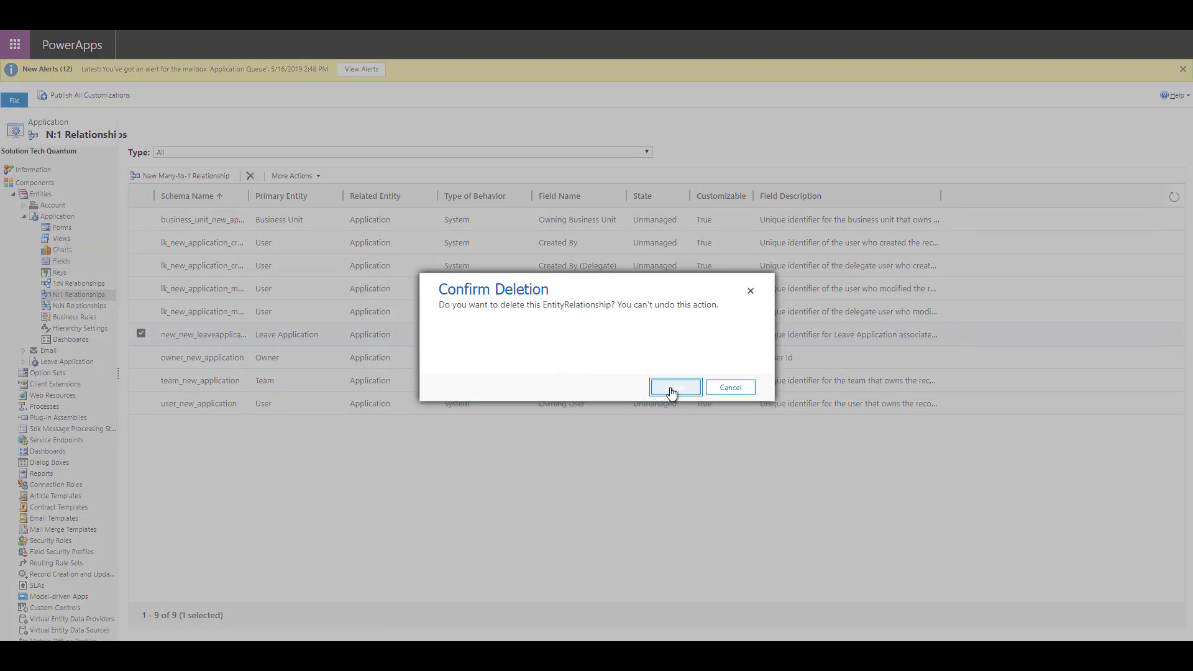
pyautogui.click(675, 388)
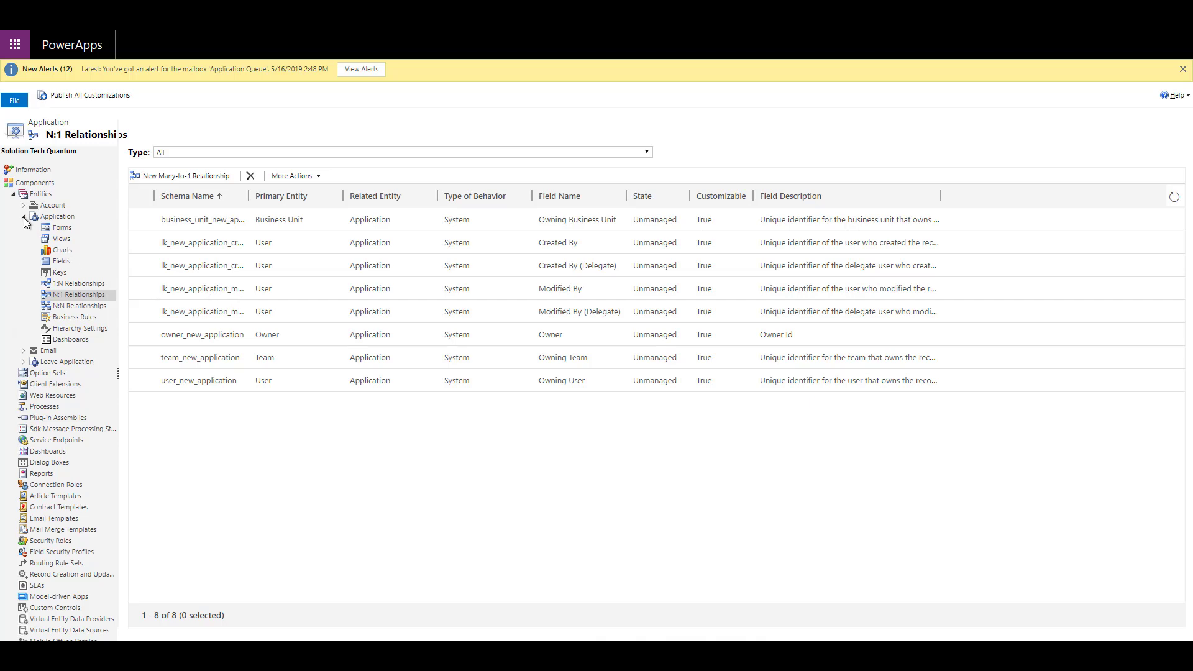
# Delete Application's 1:N relationship to Leave Application, leaving 10, and return to the entities list
pyautogui.click(82, 285)
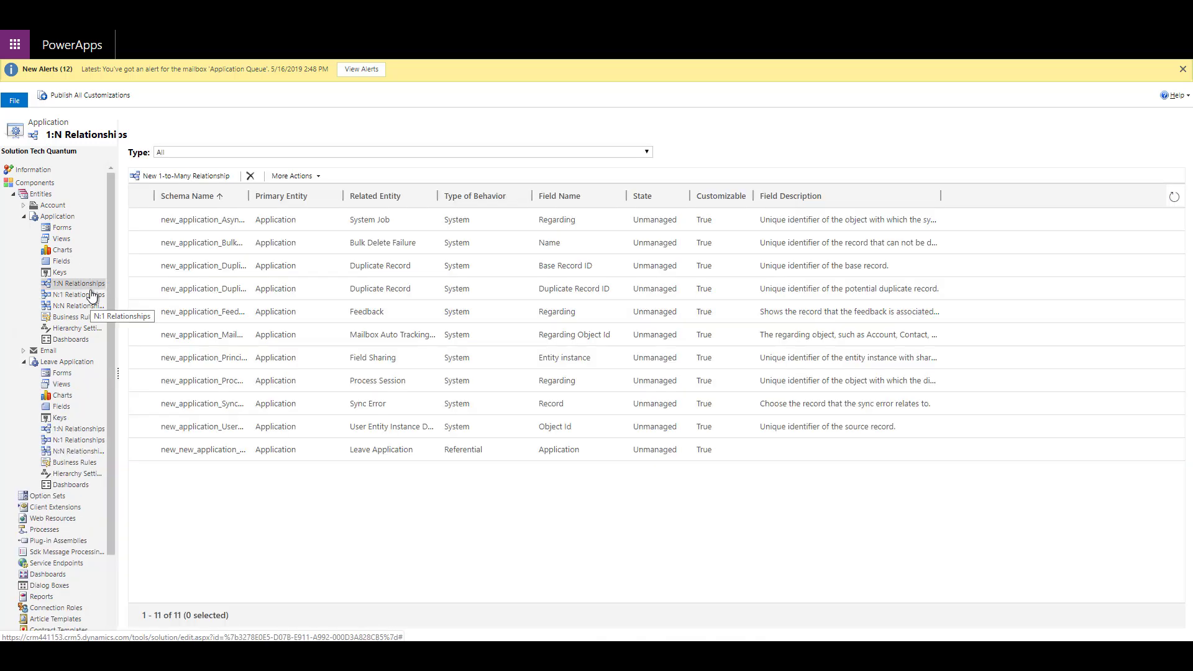
pyautogui.click(203, 453)
pyautogui.click(254, 175)
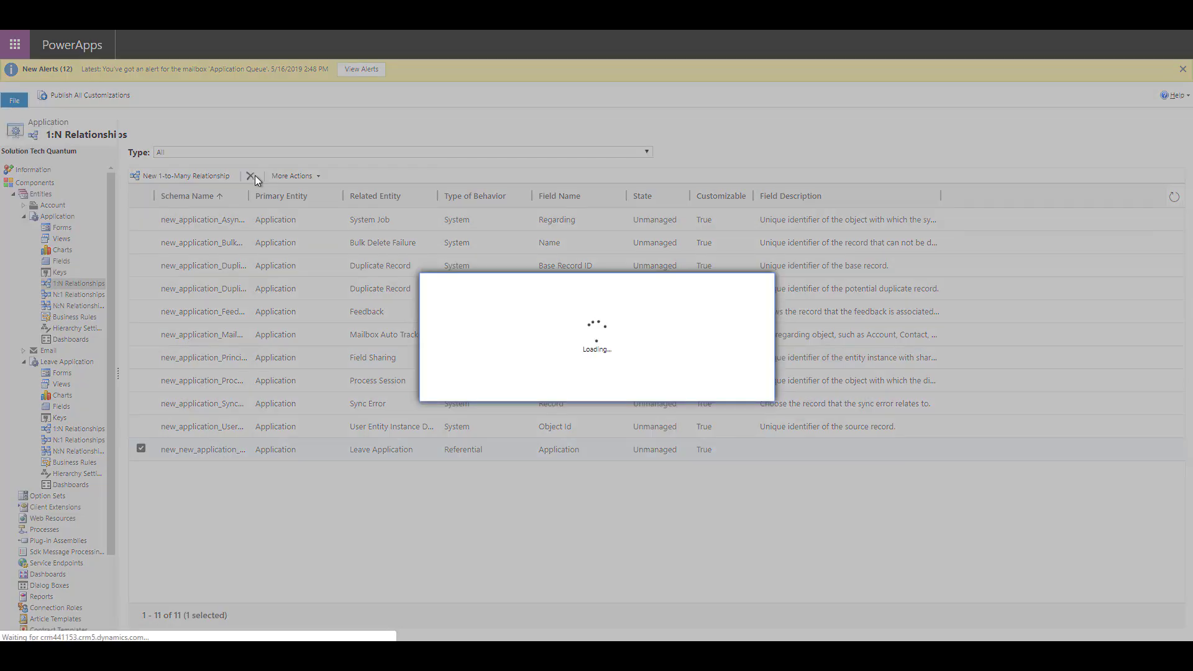
pyautogui.click(674, 391)
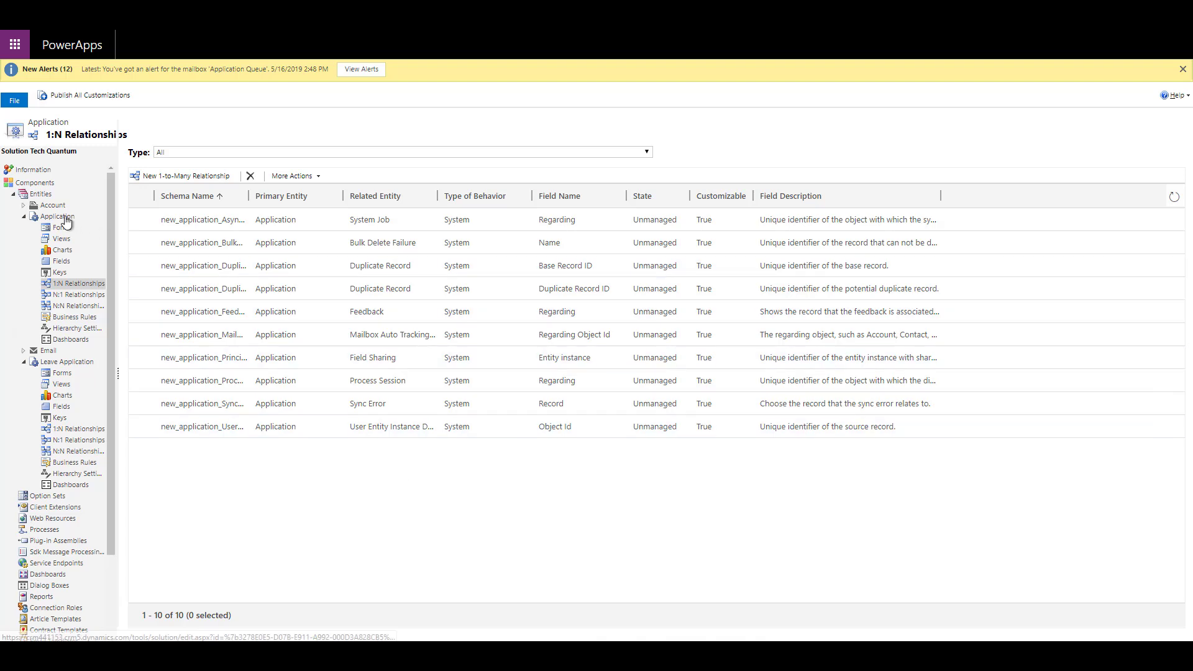
pyautogui.click(41, 194)
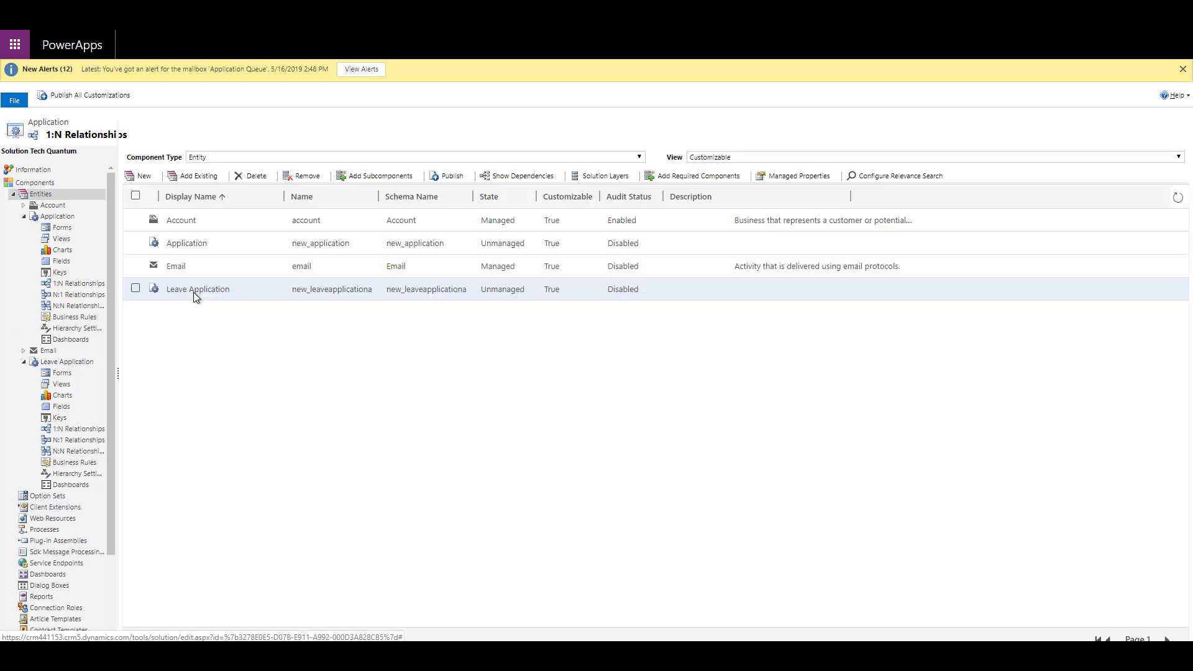
# Check the Application entity row, delete it, and confirm the deletion
pyautogui.click(137, 243)
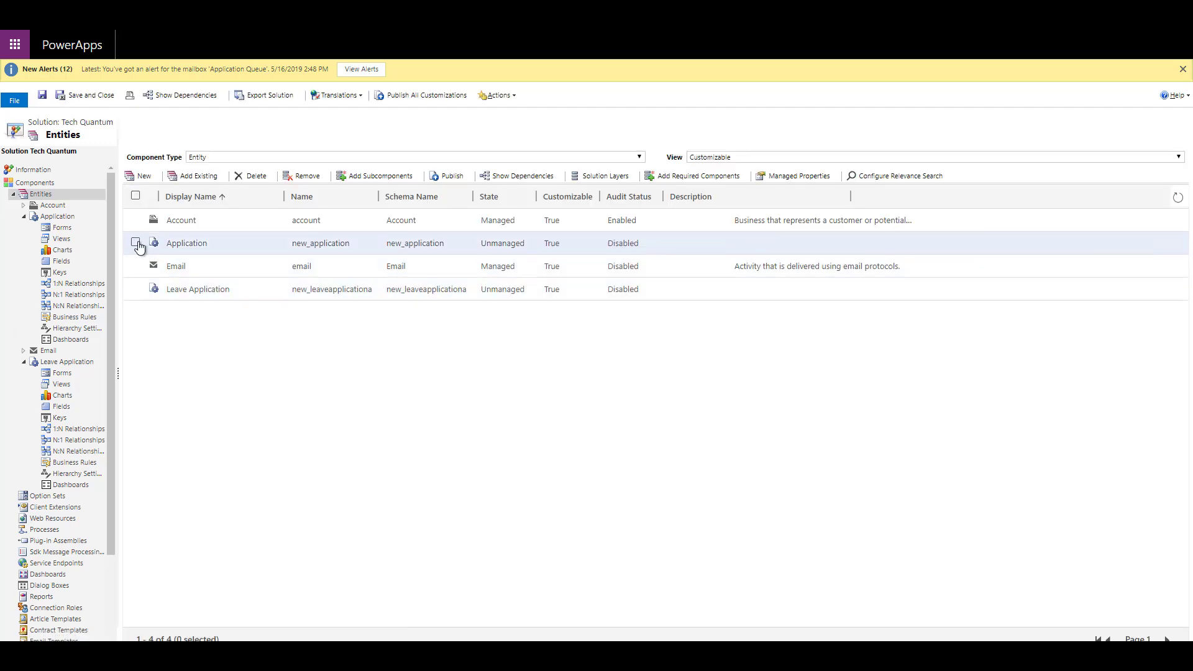
pyautogui.click(249, 175)
pyautogui.click(675, 388)
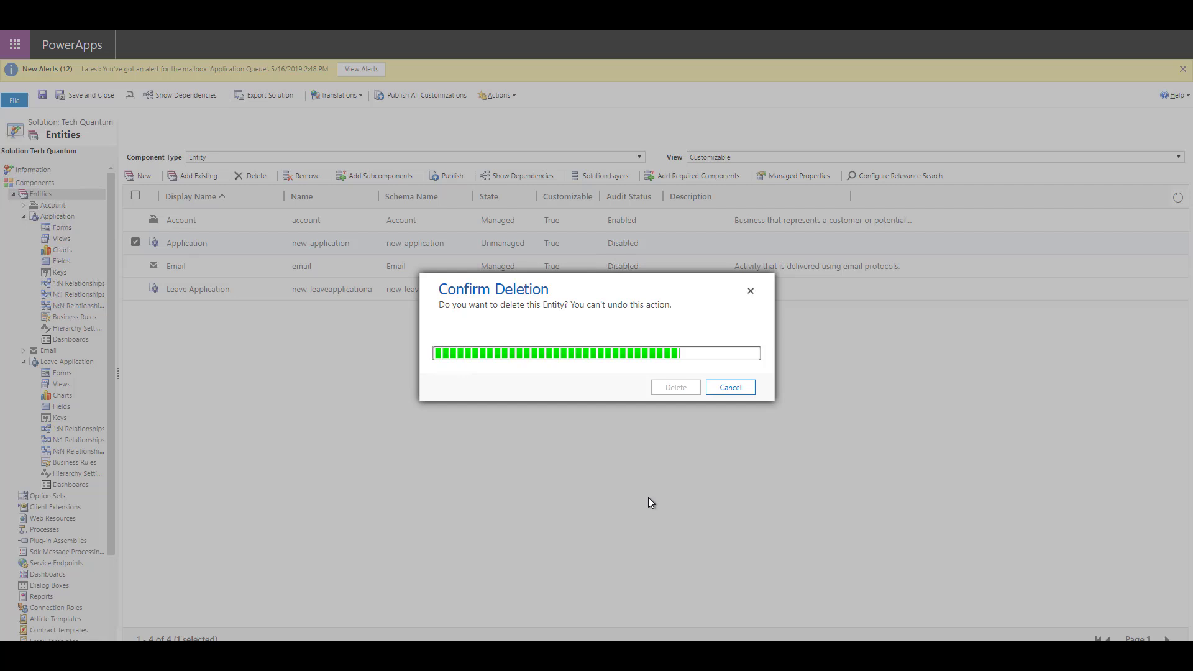